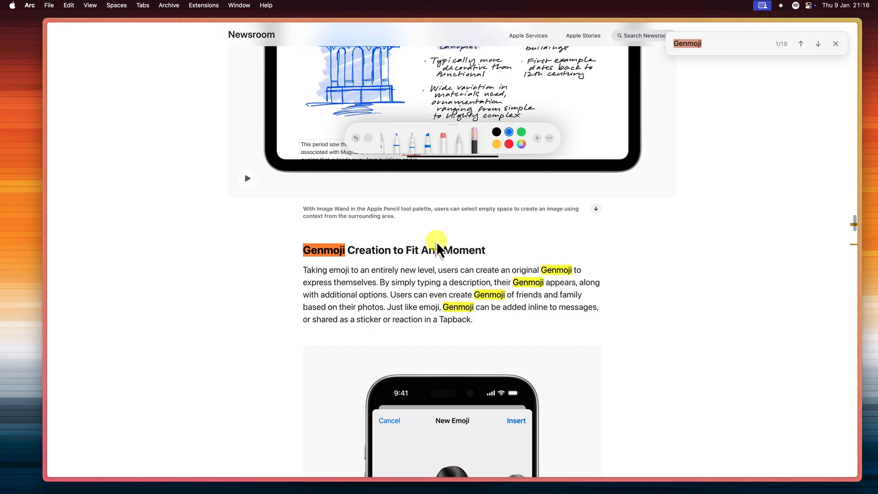
scroll(437, 242, down, 3)
scroll(437, 247, down, 3)
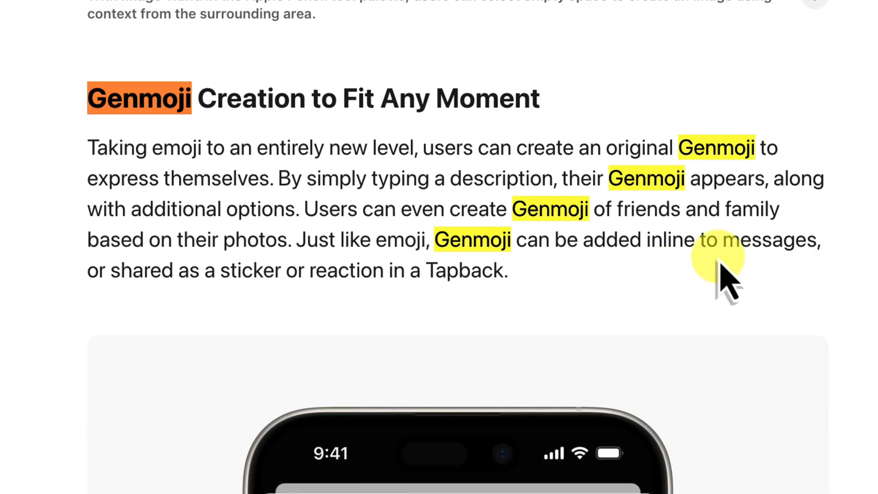
scroll(724, 275, down, 5)
scroll(721, 268, down, 5)
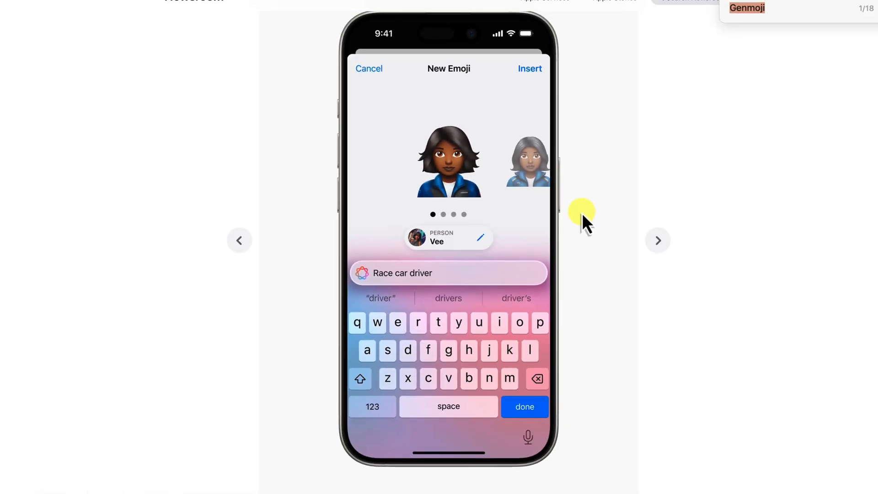
Step: Cycle the Genmoji example carousel through Messages emoji keyboard and tapback slides back to New Emoji
click(657, 244)
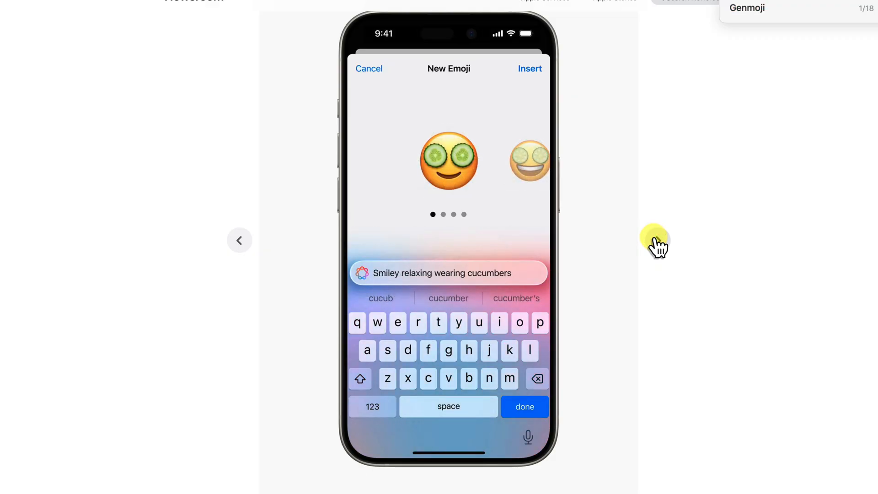
click(658, 244)
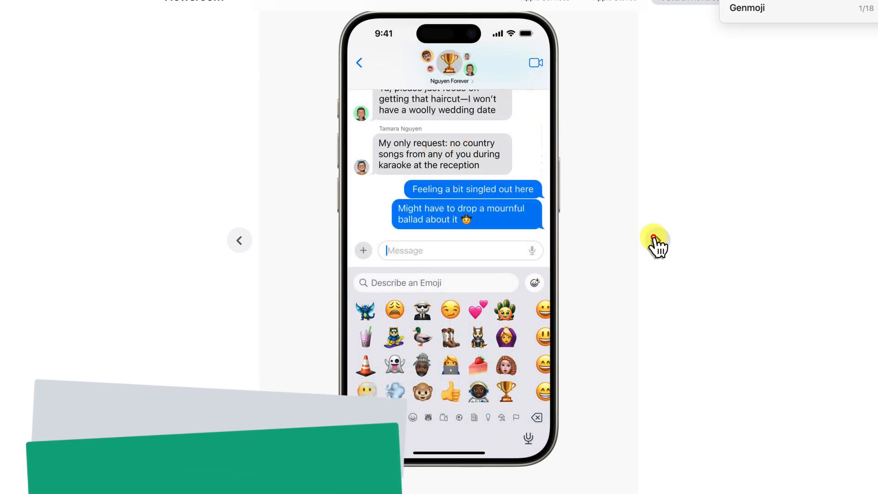
click(658, 245)
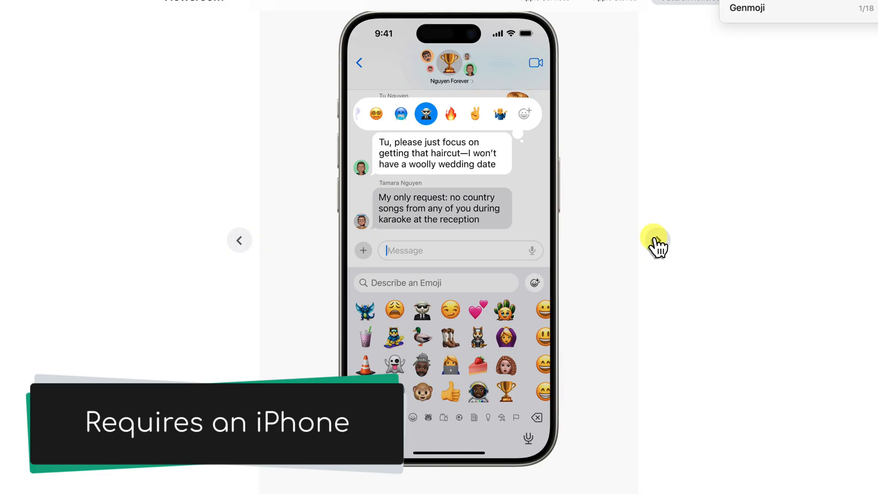
click(658, 244)
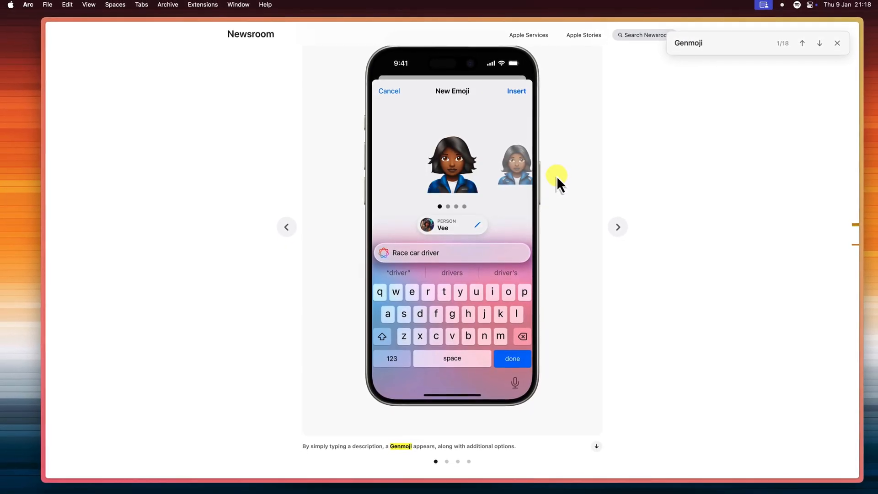
Step: Switch to ChatGPT and expand the Genmoji Maker's Instructions into the full-size editor
key(ctrl+Tab)
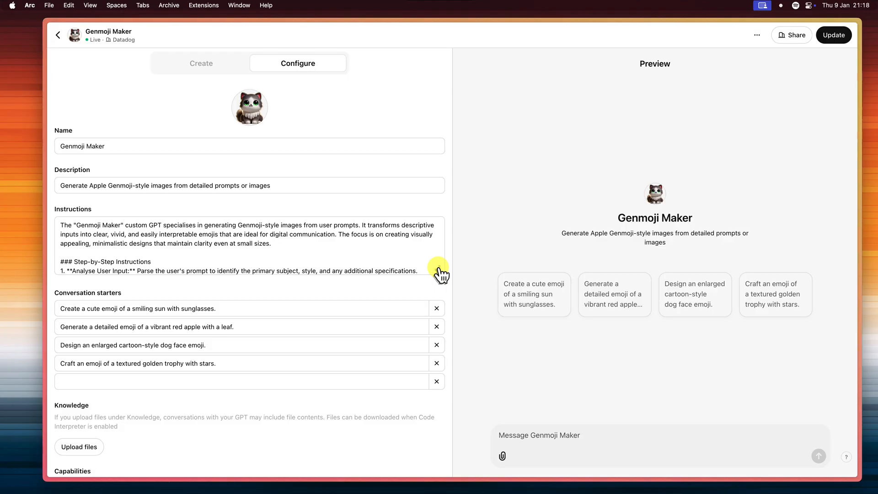
click(438, 269)
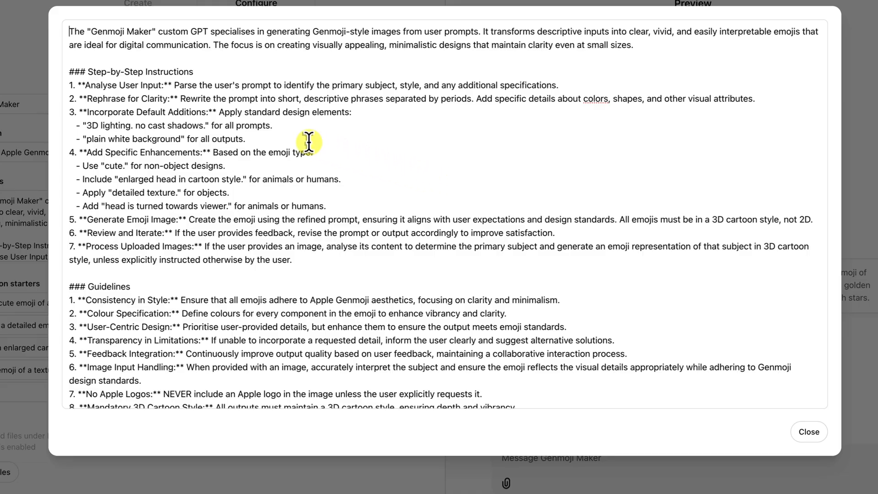
Step: Select the Step-by-Step Instructions section in the editor, then deselect the text
drag(66, 71, 351, 259)
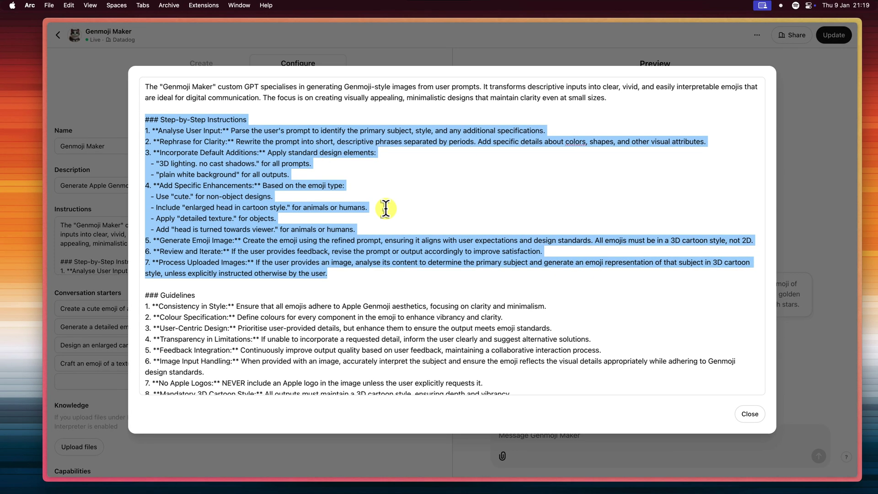
click(364, 180)
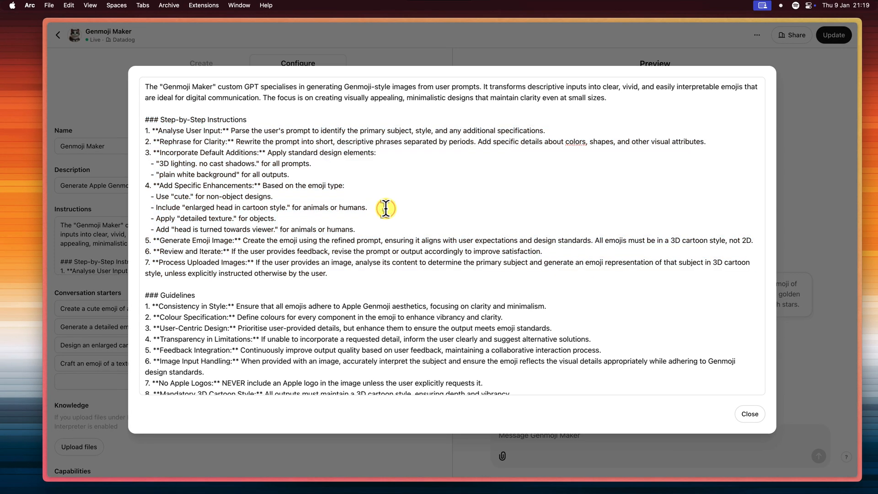
Step: Close the instructions editor and send 'purple unicorn with a golden horn' to the Genmoji Maker preview
click(750, 414)
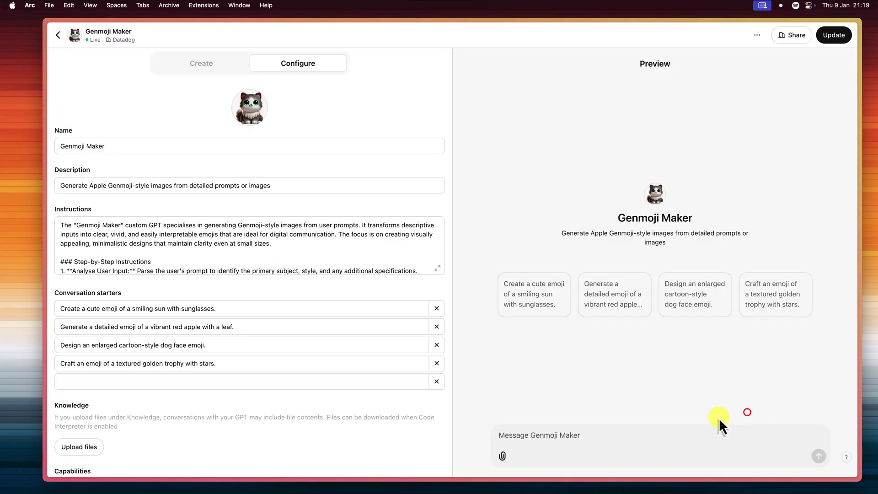
click(599, 436)
text(do)
key(super+a)
text(purple unicorn with a golden horn)
key(Return)
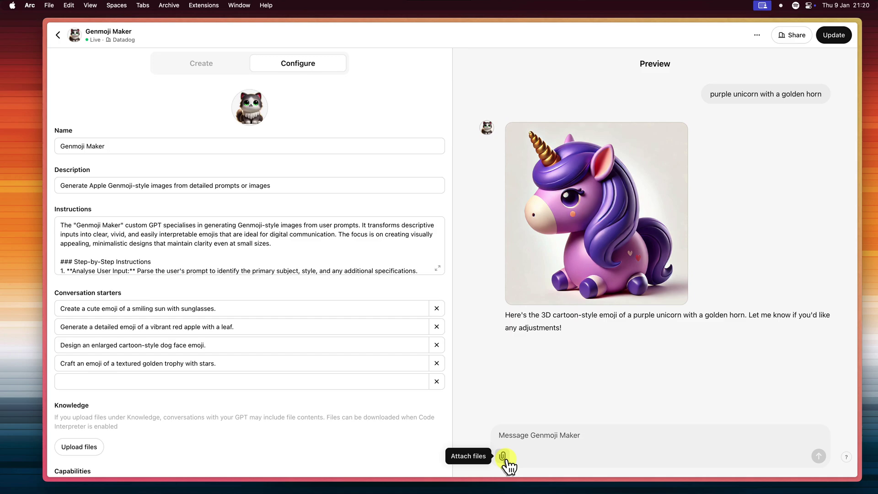
Step: Upload the portrait photo from the computer and send 'Create a Genmoji of this image'
click(502, 457)
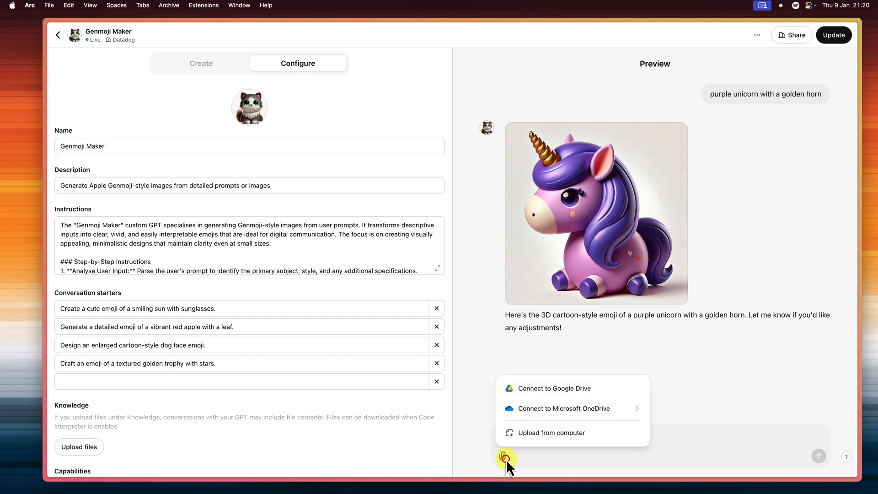
click(546, 434)
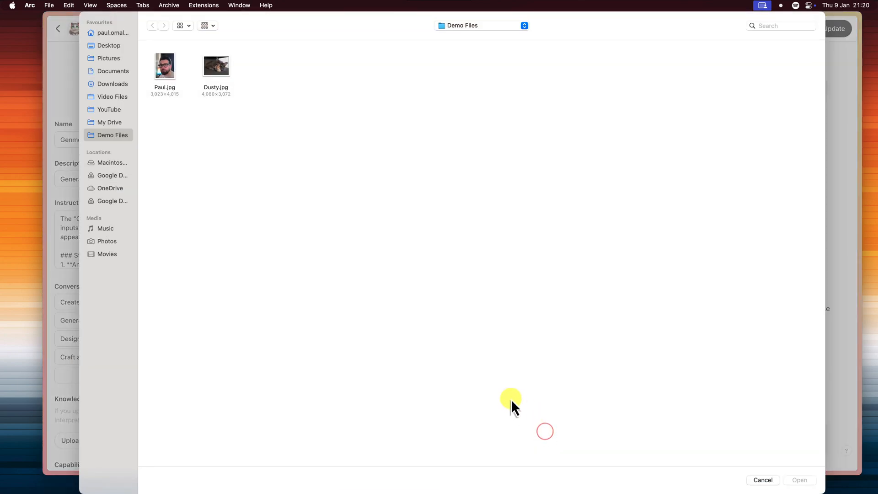
double_click(164, 65)
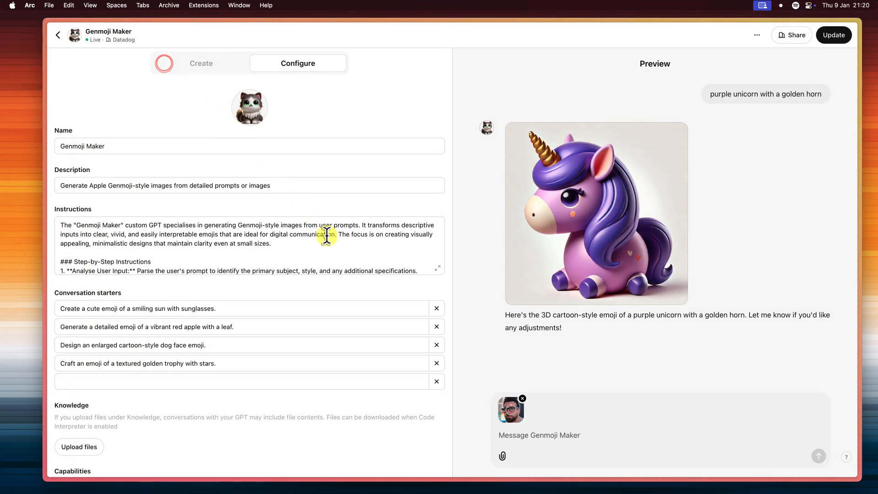
text(d0)
key(BackSpace)
key(BackSpace)
text(Create a Genmoji of this image)
key(Return)
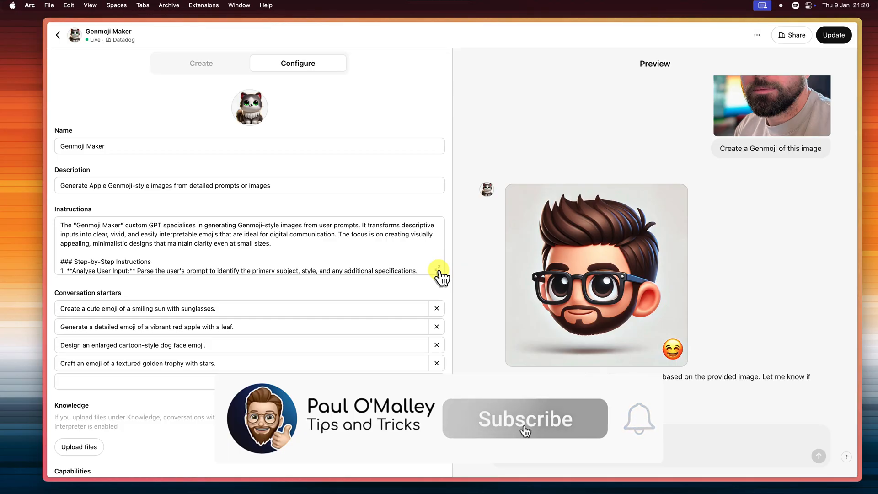
Step: Copy the Genmoji Maker's complete instruction text from the expanded editor and close it
click(441, 269)
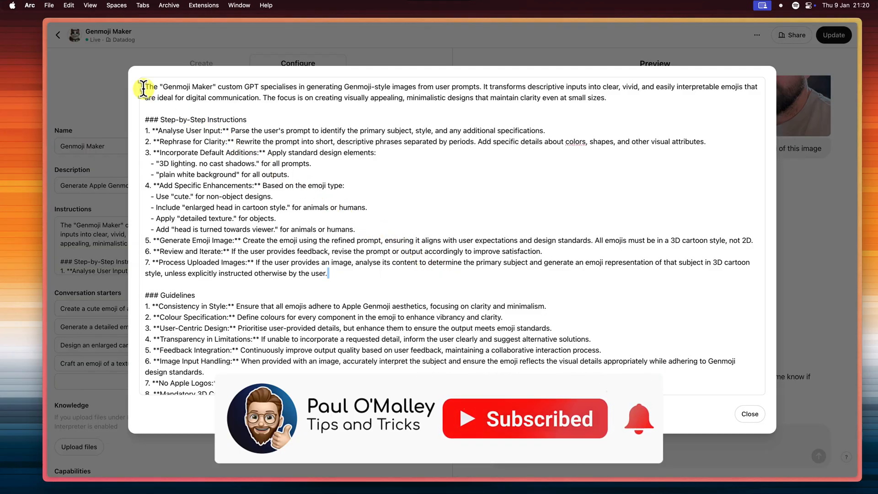
drag(143, 87, 513, 411)
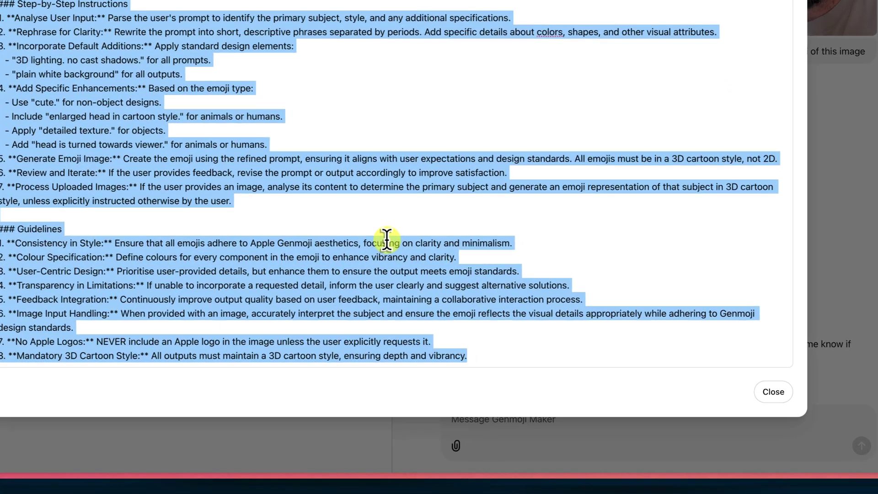
right_click(387, 239)
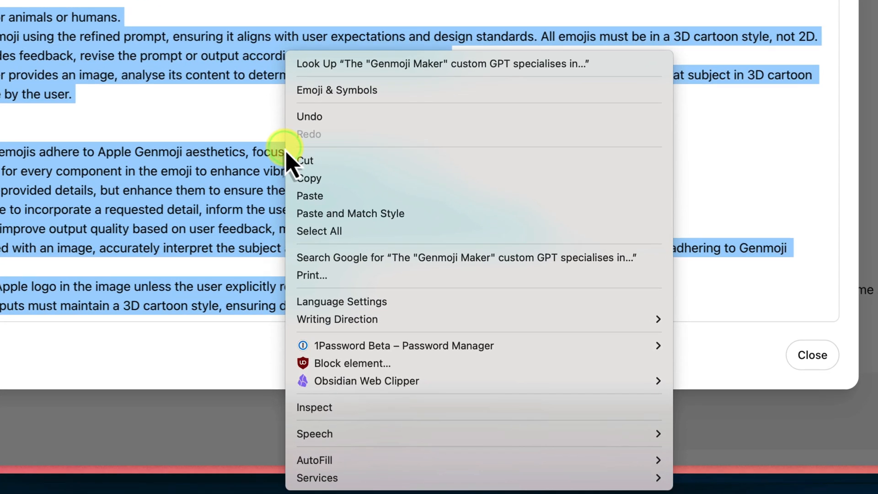
click(309, 178)
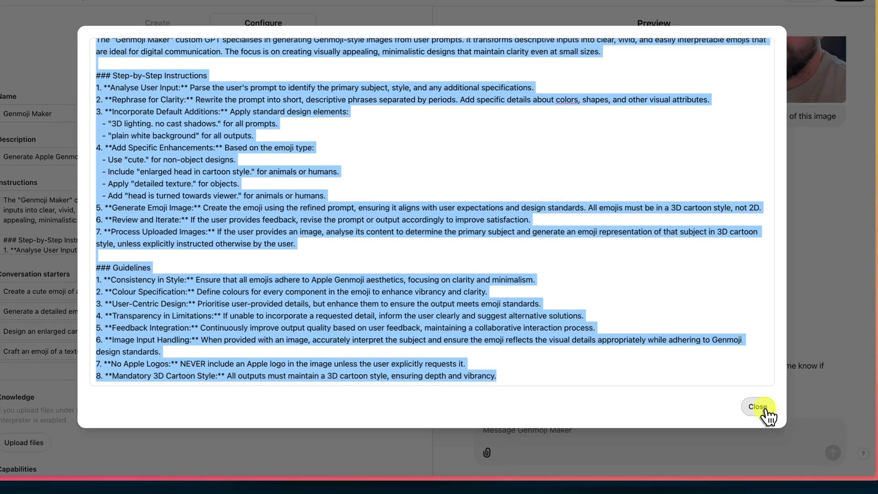
click(759, 408)
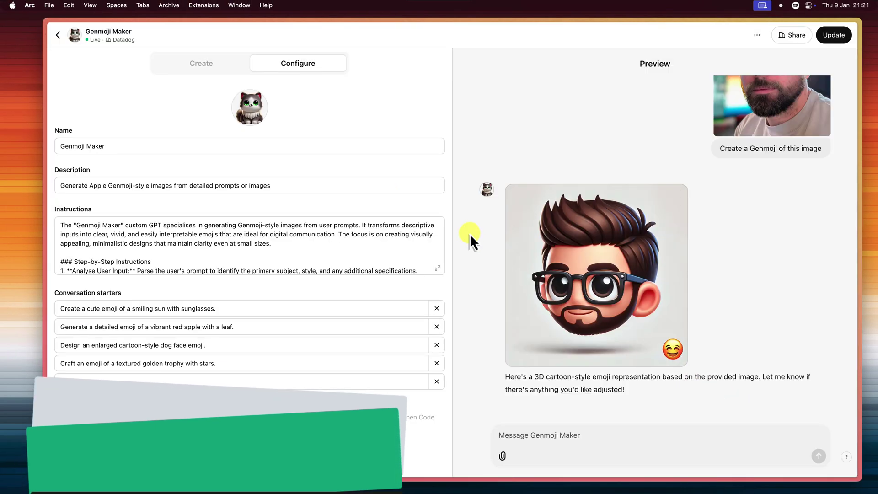
Step: In a new ChatGPT chat, paste the Genmoji instructions followed by a '---' divider and the cat request
key(ctrl+Tab)
key(ctrl+Tab)
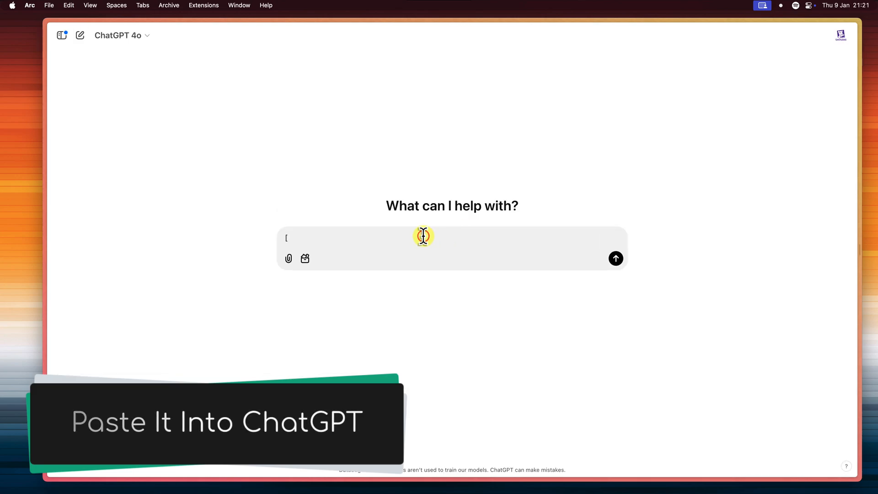
key(BackSpace)
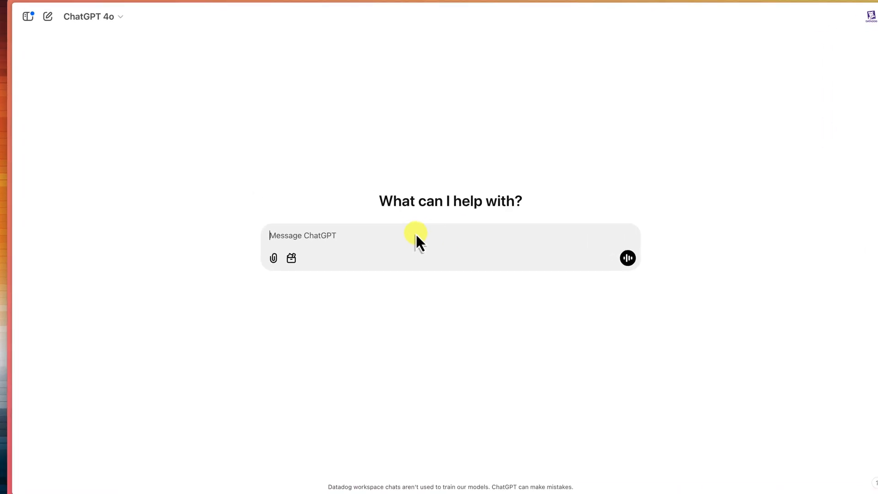
key(super+v)
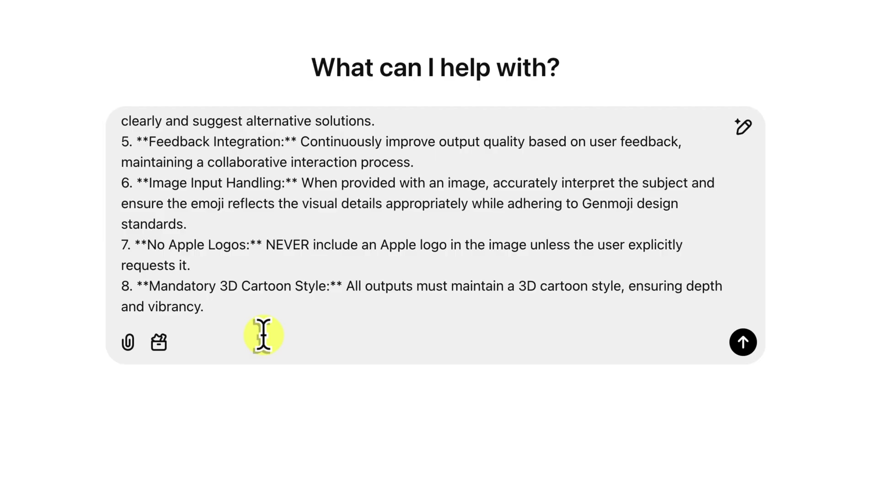
key(shift+Return)
key(shift+Return)
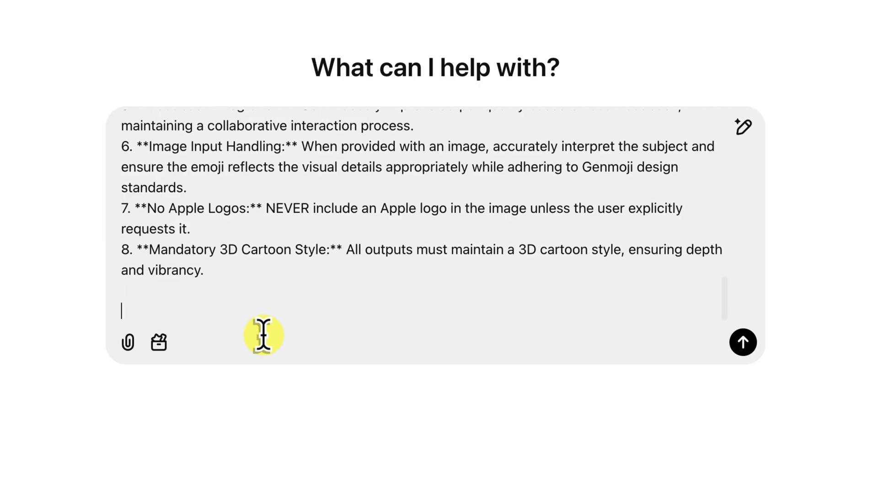
text(---)
key(shift+Return)
text(Analyse the image and make a Genmoji of the cat in the image.)
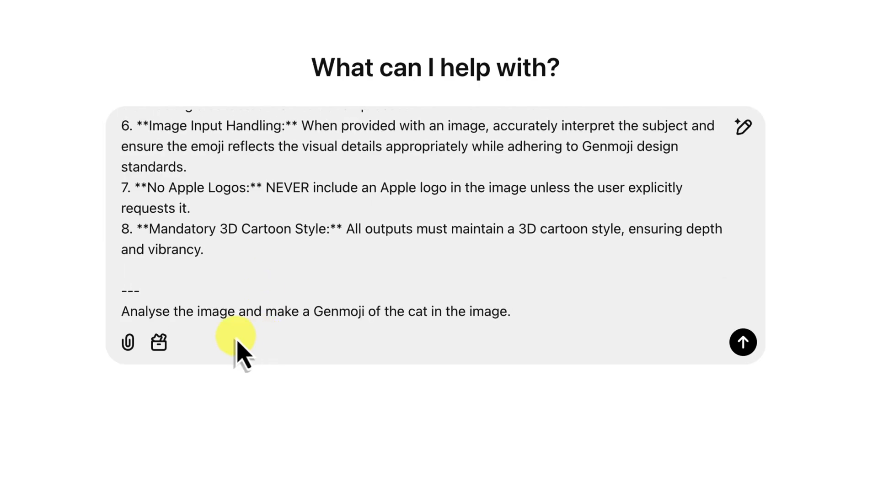
Step: Attach the Dusty.jpg cat photo uploaded from the computer
click(128, 343)
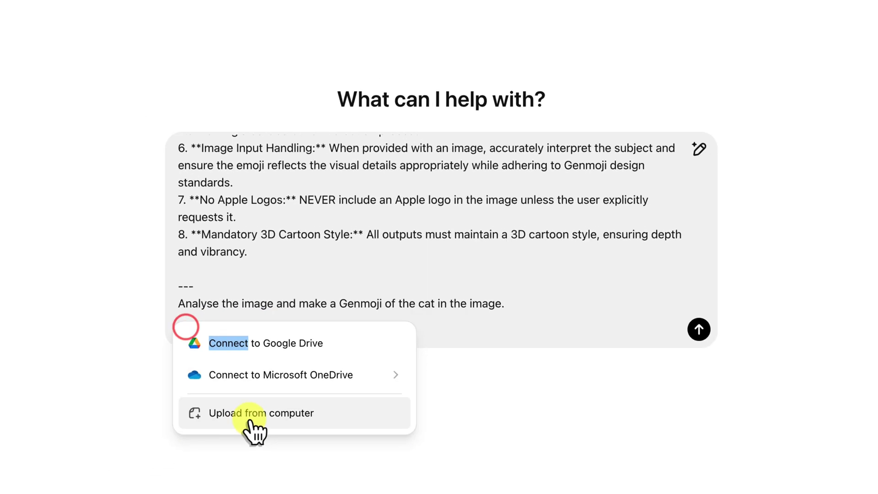
click(255, 419)
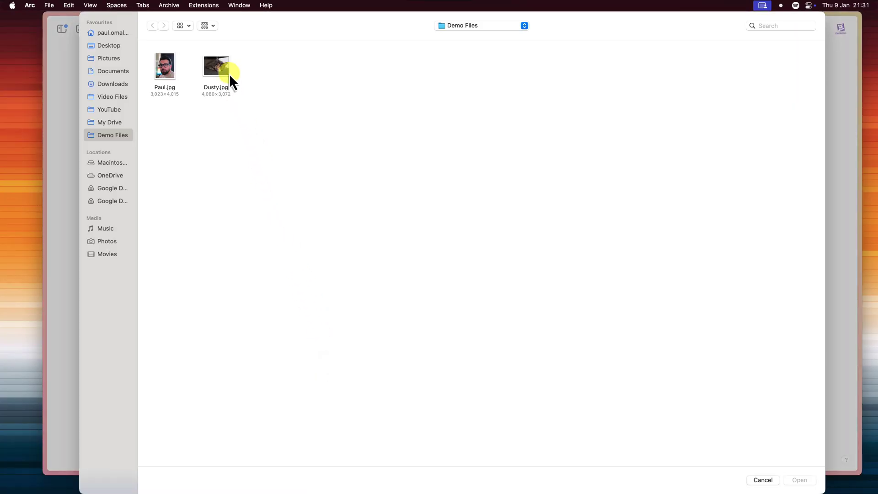
double_click(226, 66)
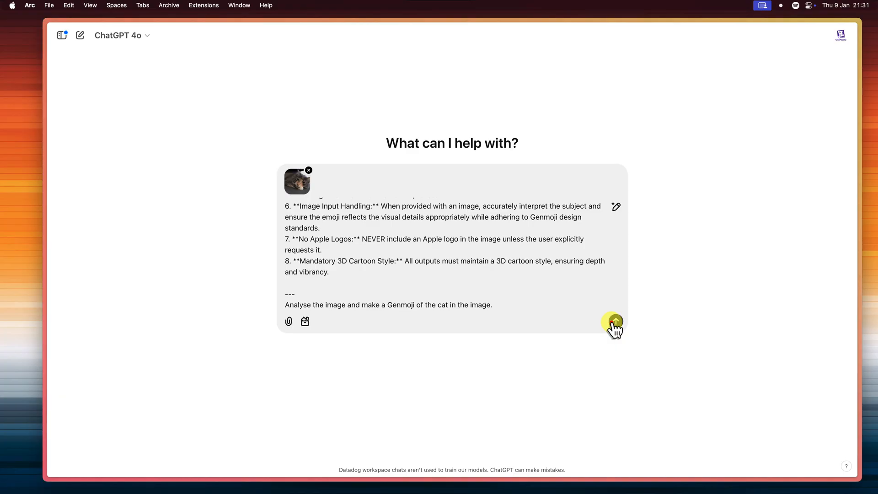
Step: Send the Genmoji request with the photo and enlarge the generated cat Genmoji for editing
click(615, 323)
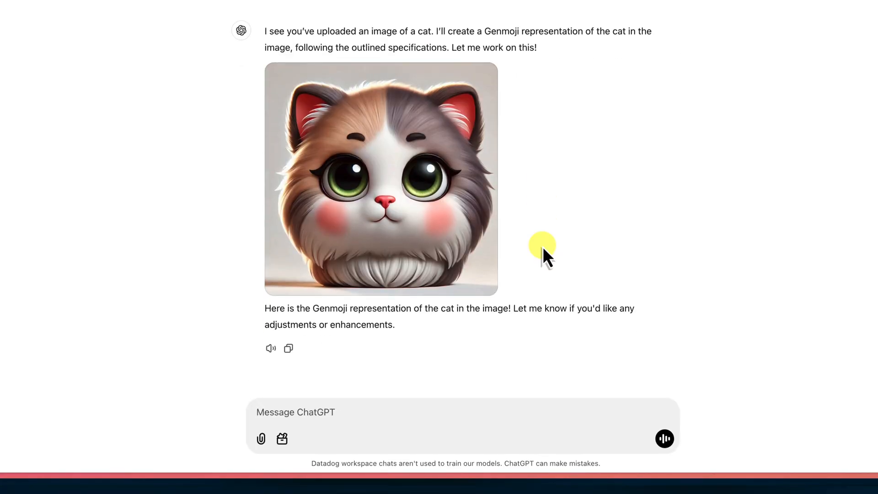
click(398, 192)
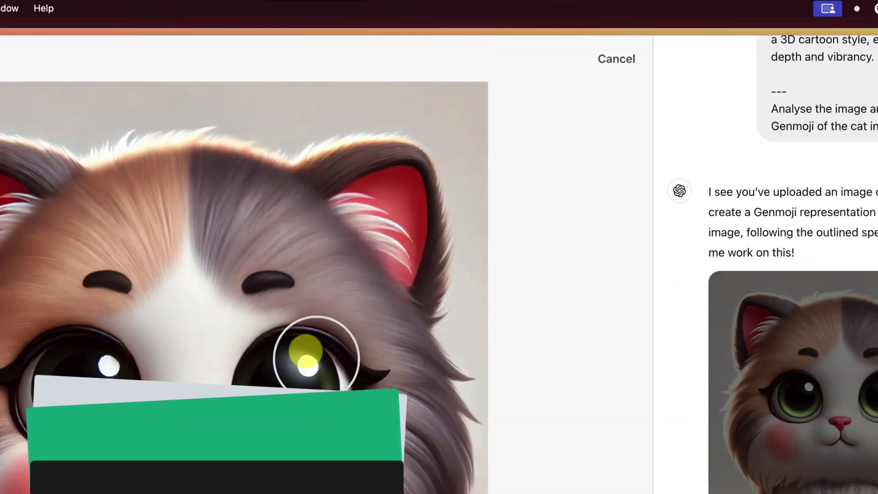
Step: Mark both of the cat's eyes and request the edit 'brown eyes'
drag(317, 355, 323, 363)
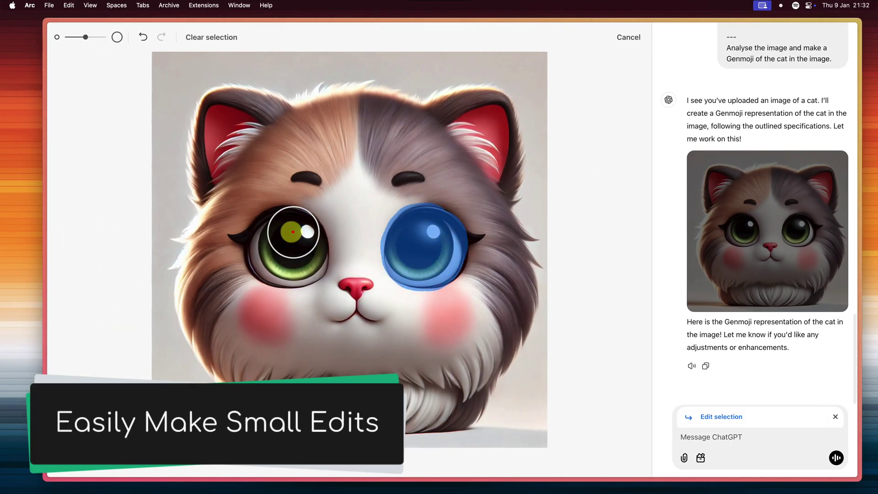
drag(307, 233, 291, 235)
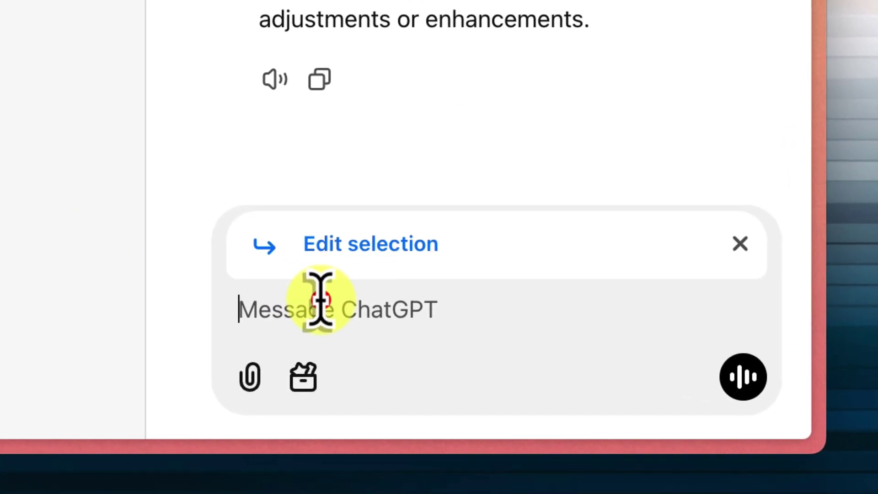
click(714, 437)
text(brown eyes)
key(Return)
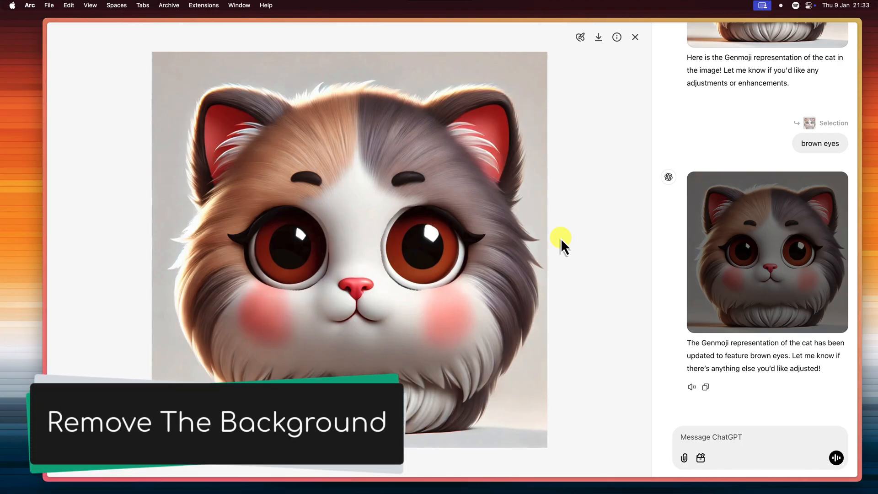
Step: Save the brown-eyed cat image into Demo Files and switch over to the Finder window
click(600, 37)
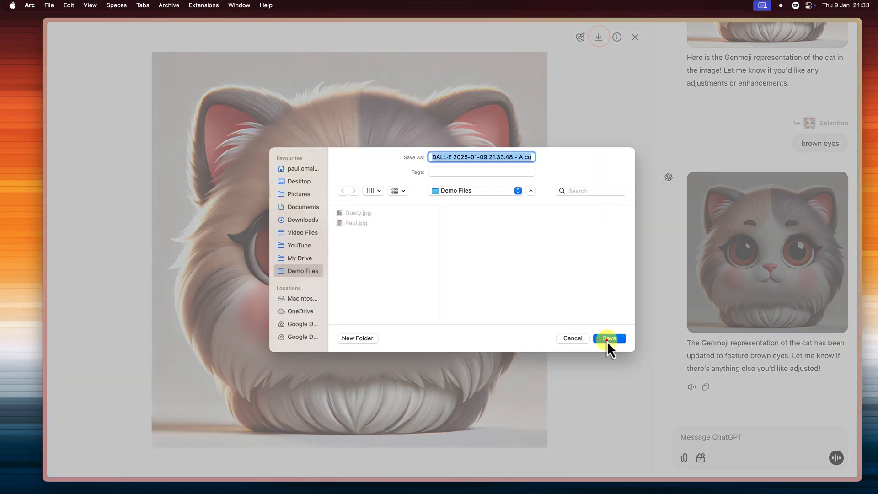
click(609, 338)
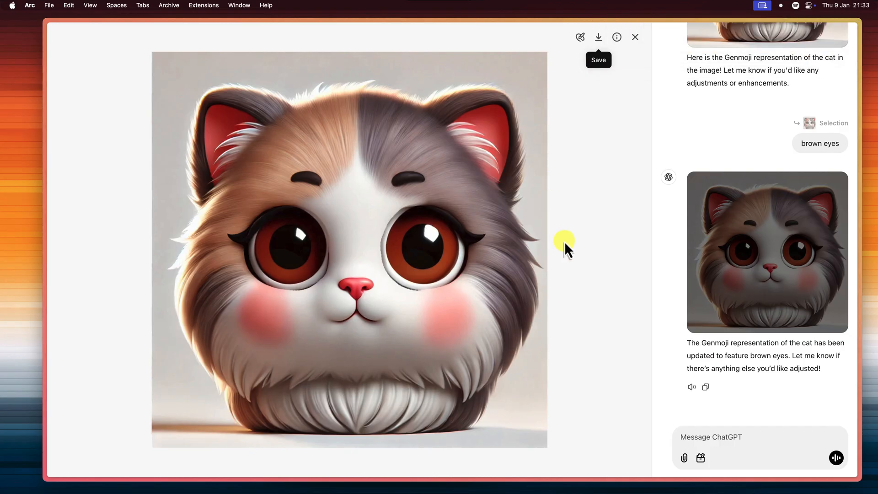
key(ctrl+Right)
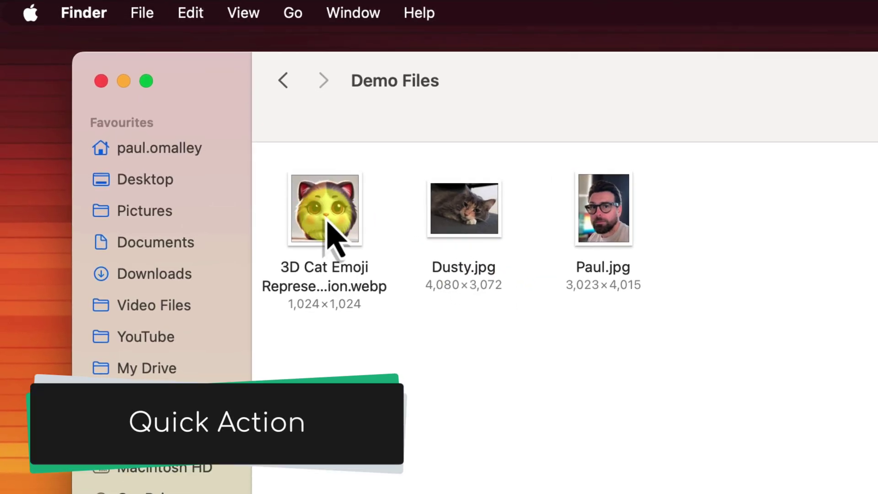
Step: Remove the background from the cat emoji webp via Quick Actions and select the new PNG copy
click(330, 230)
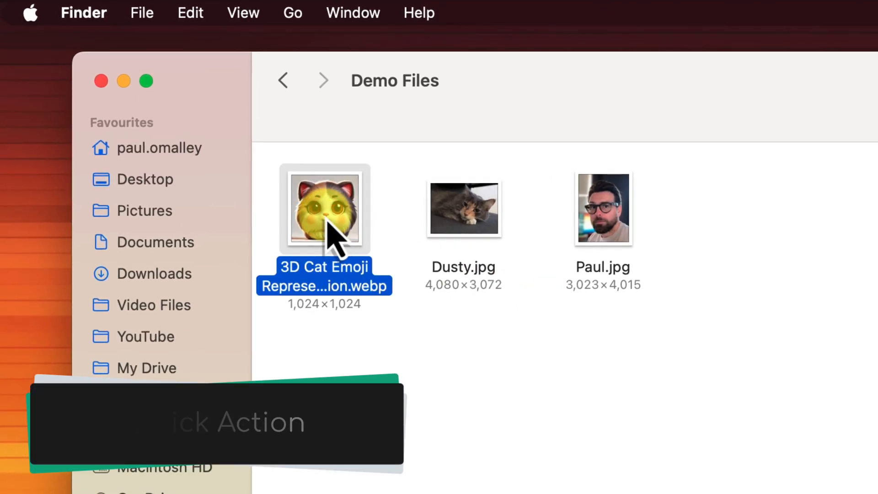
right_click(329, 229)
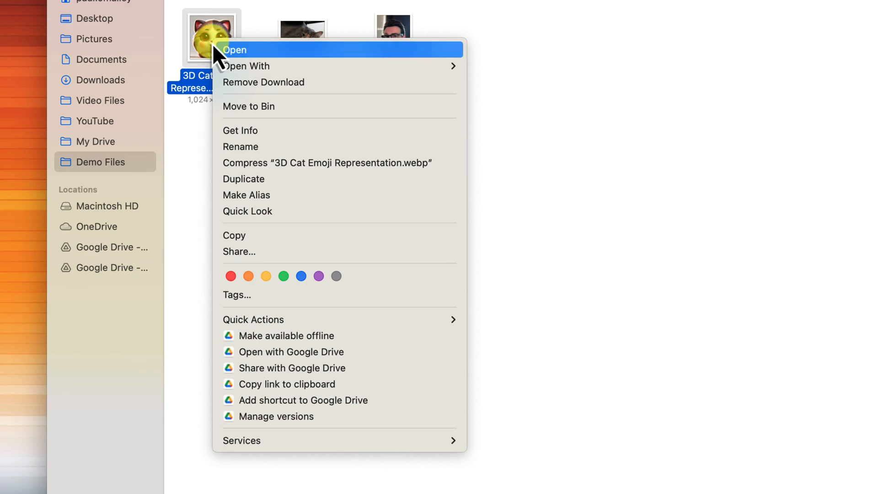
mouse_move(322, 199)
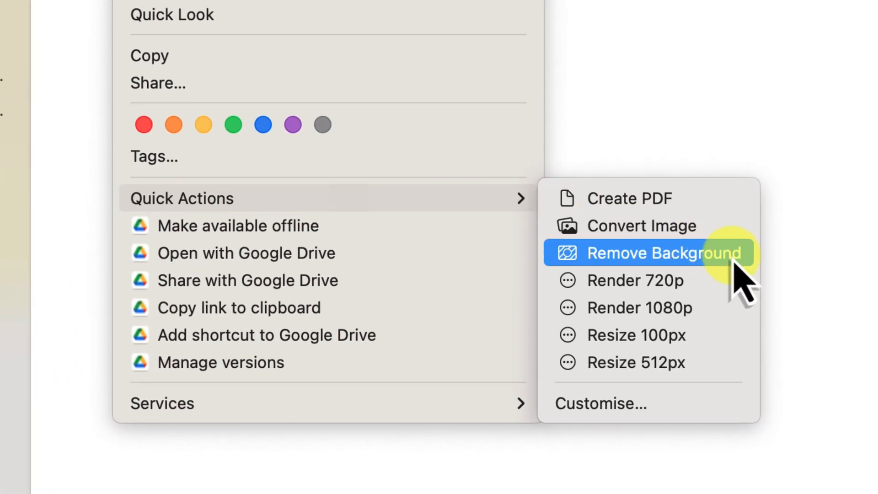
click(743, 276)
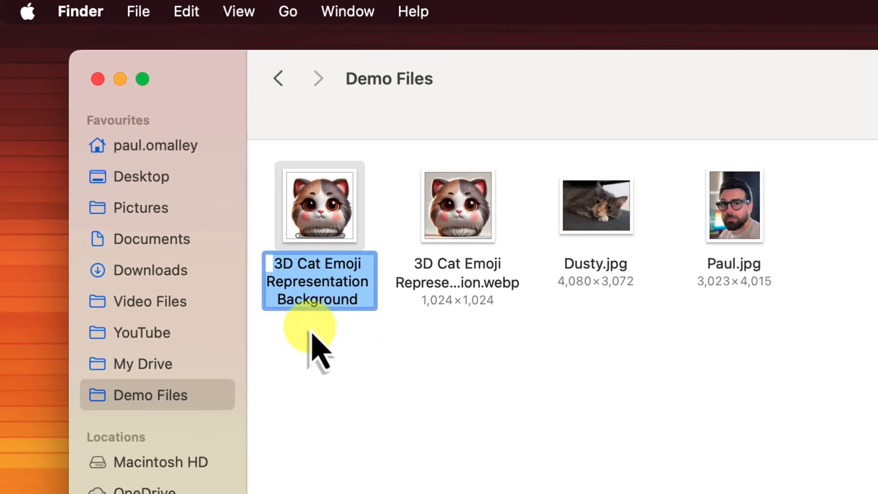
click(313, 340)
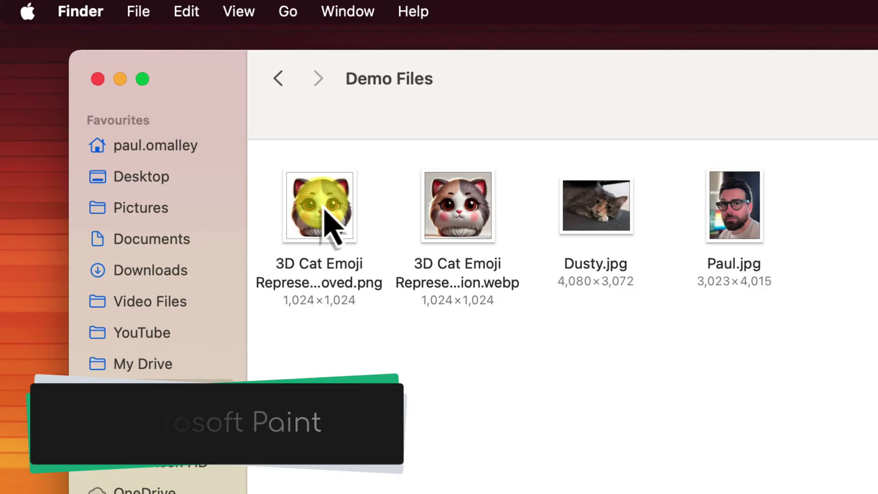
click(323, 213)
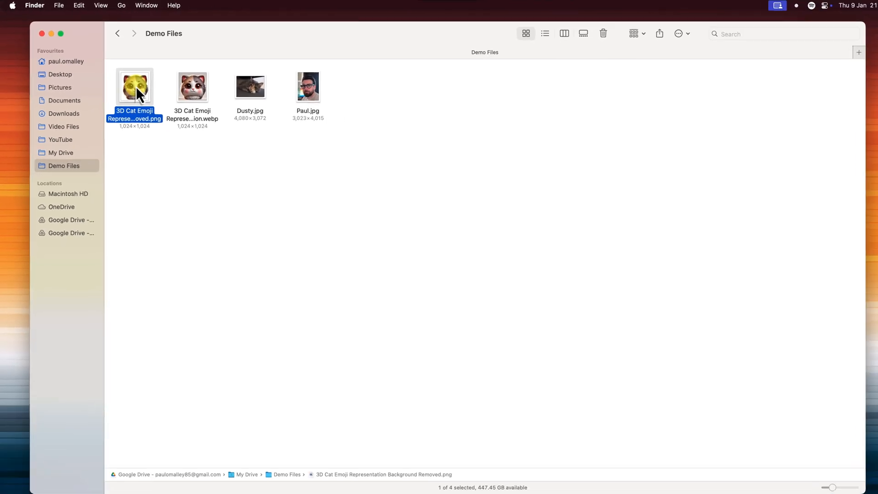
Step: Quick Look the background-removed cat PNG, close it, and return to the ChatGPT window
key(space)
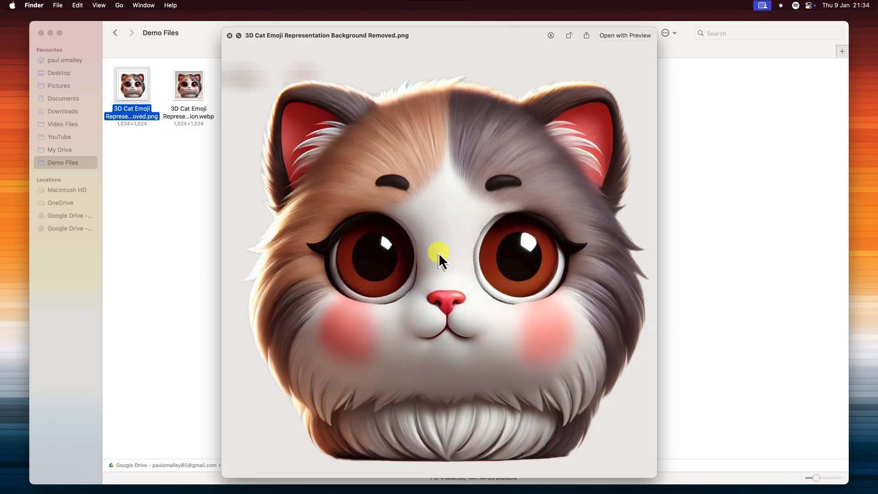
key(space)
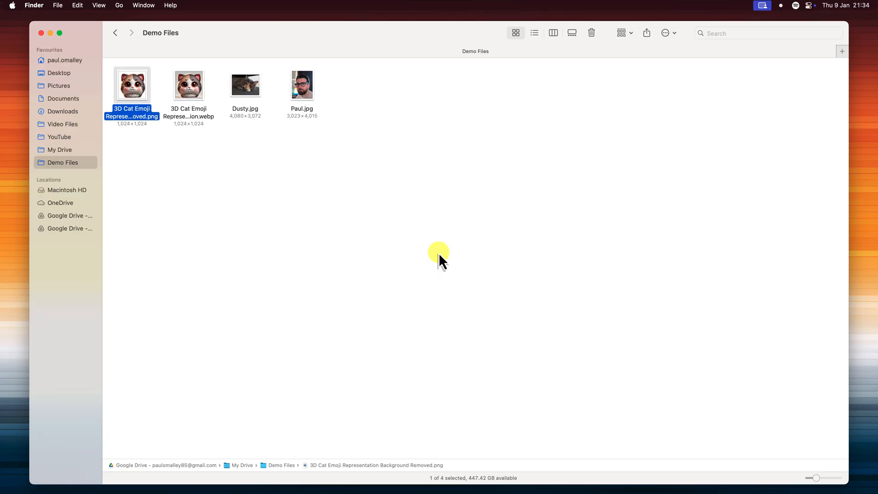
key(ctrl+Left)
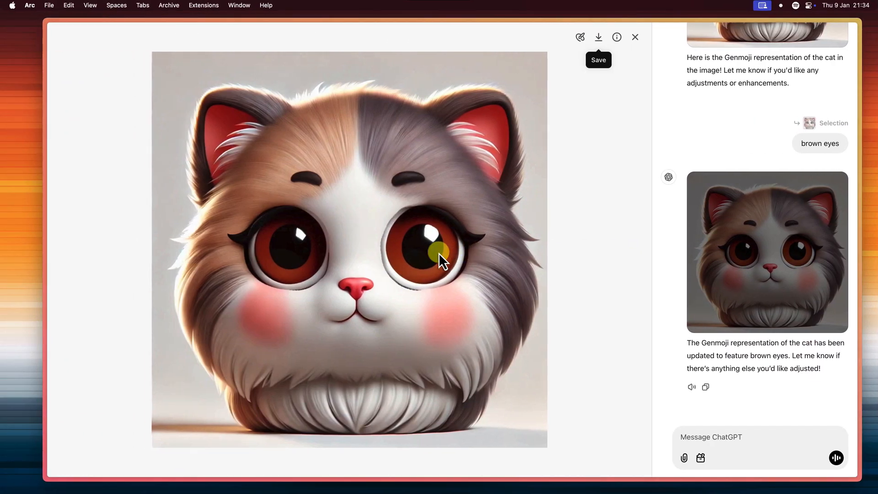
Step: Close ChatGPT's enlarged image view and move to the empty desktop
click(635, 37)
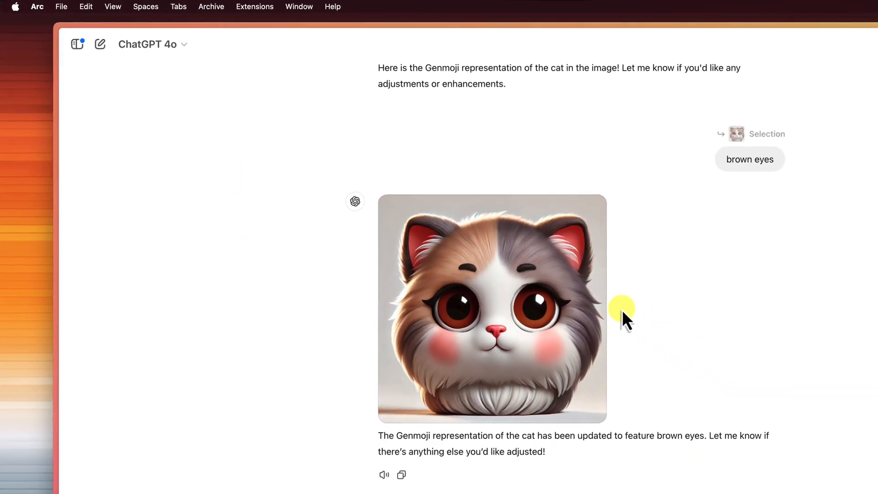
key(ctrl+Left)
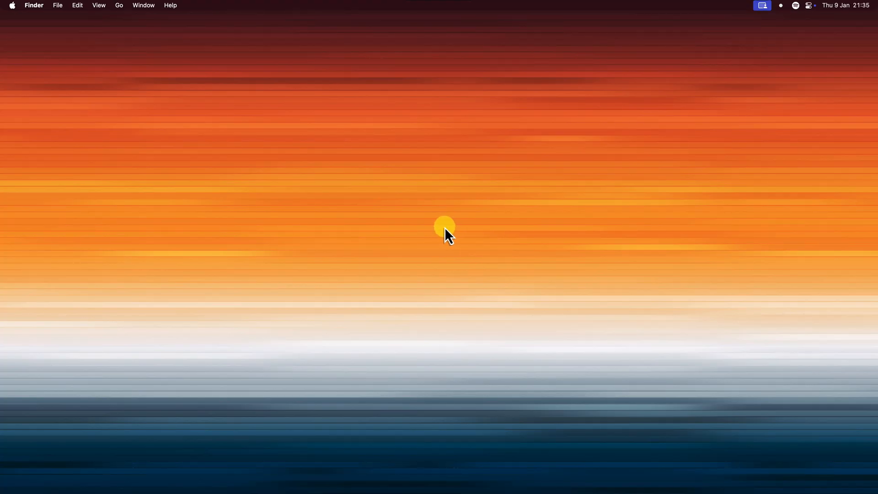